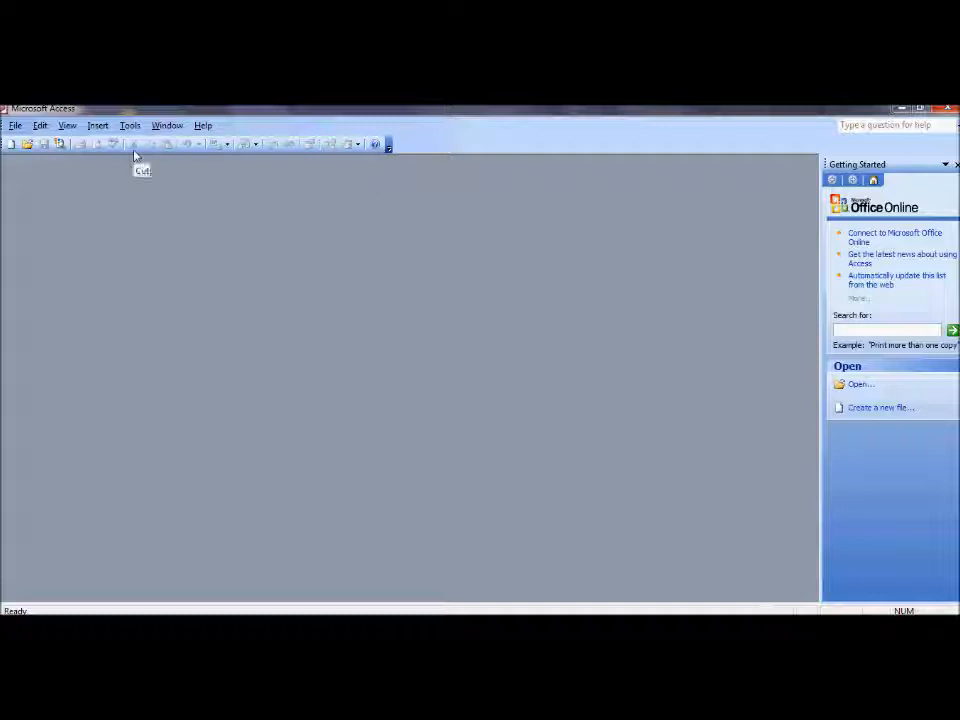
Create a new blank database on the Desktop with the file name employee.
left_click(12, 145)
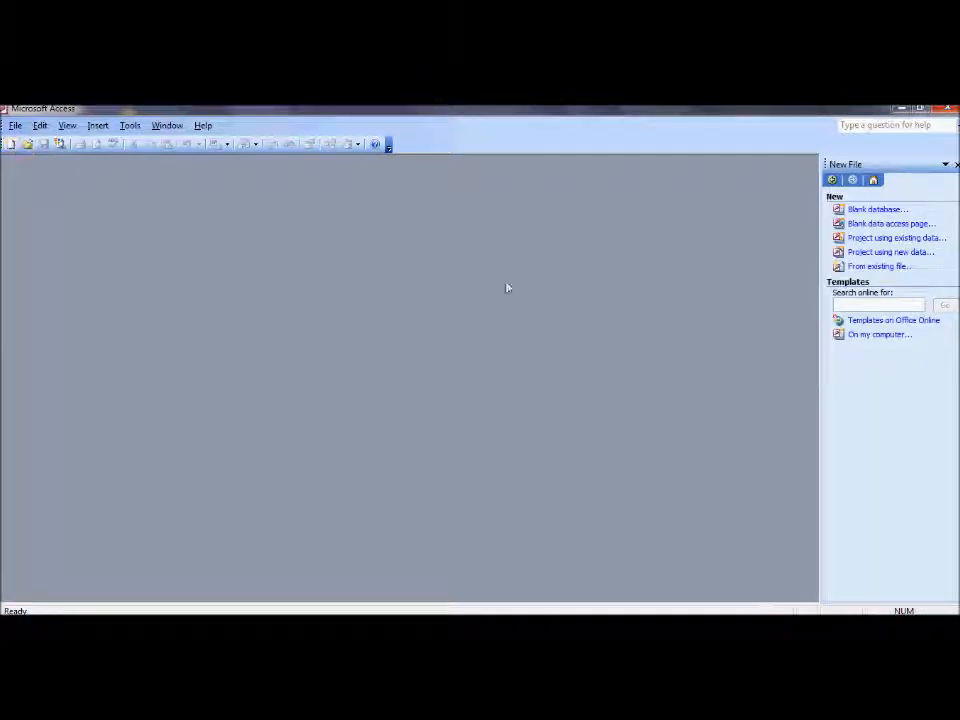
left_click(872, 211)
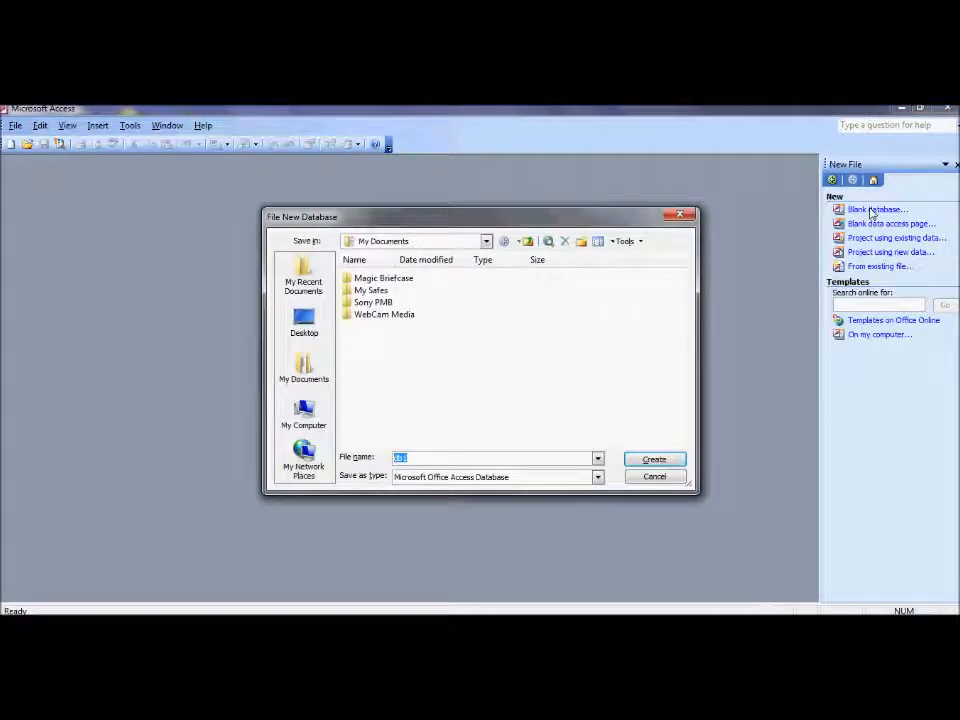
left_click_drag(605, 221, 558, 249)
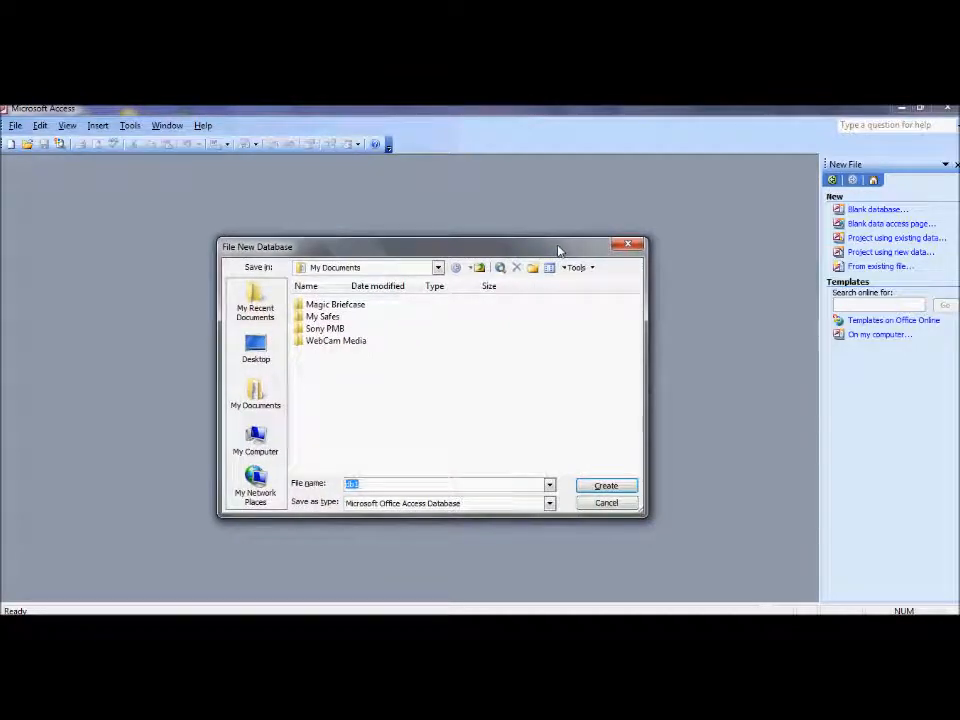
left_click(262, 350)
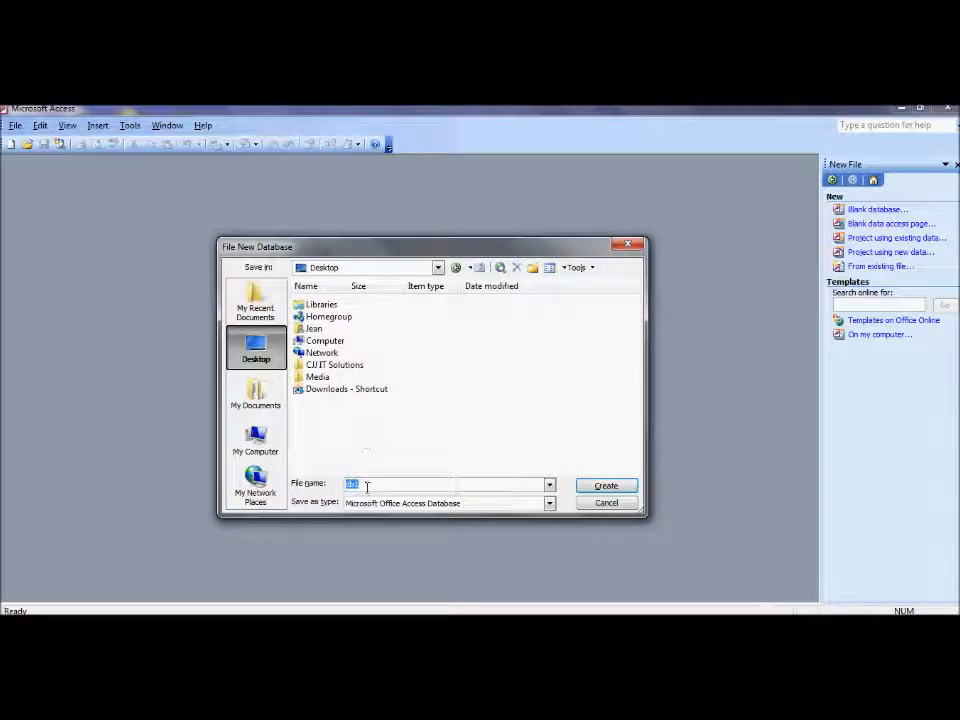
type("enrol")
type("yee")
left_click(606, 485)
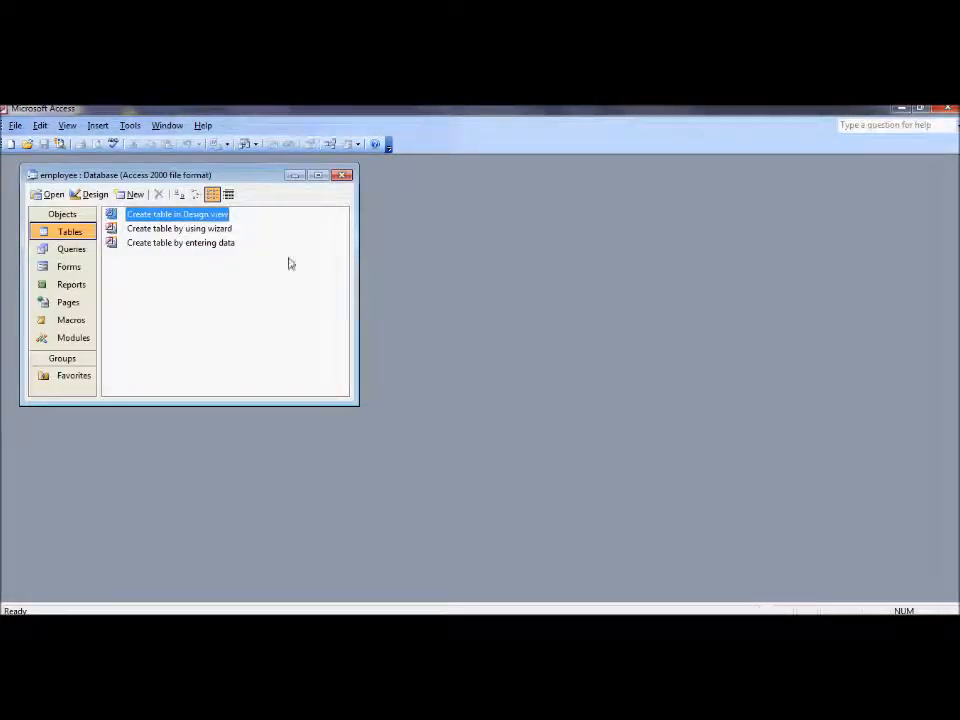
Start a new table in Design view and add an employee_id field with the AutoNumber data type.
left_click_drag(185, 177, 209, 176)
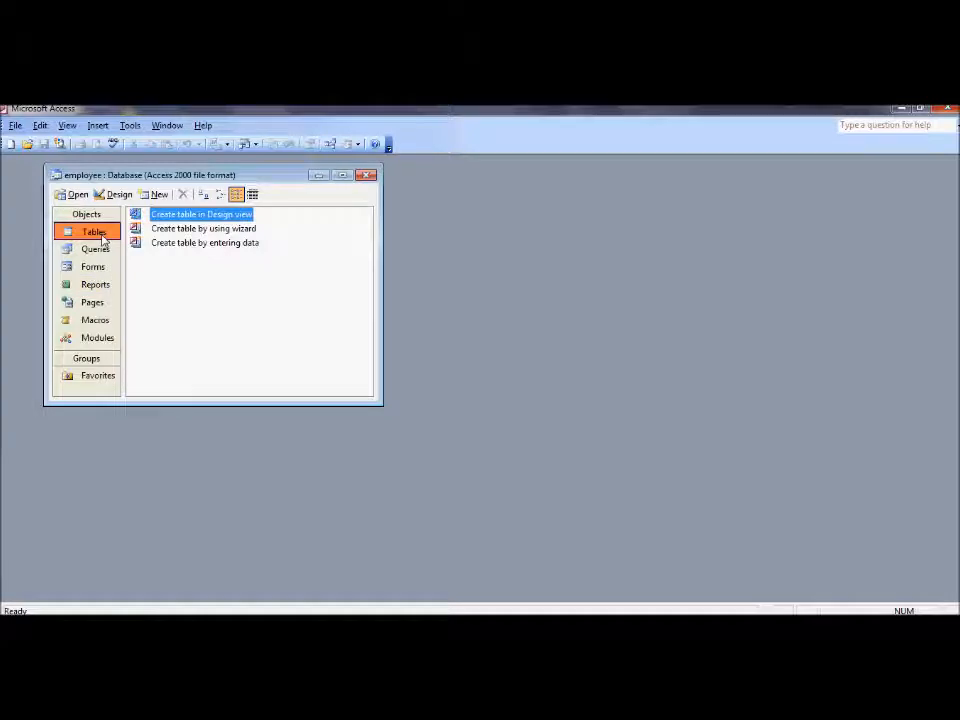
double_click(185, 220)
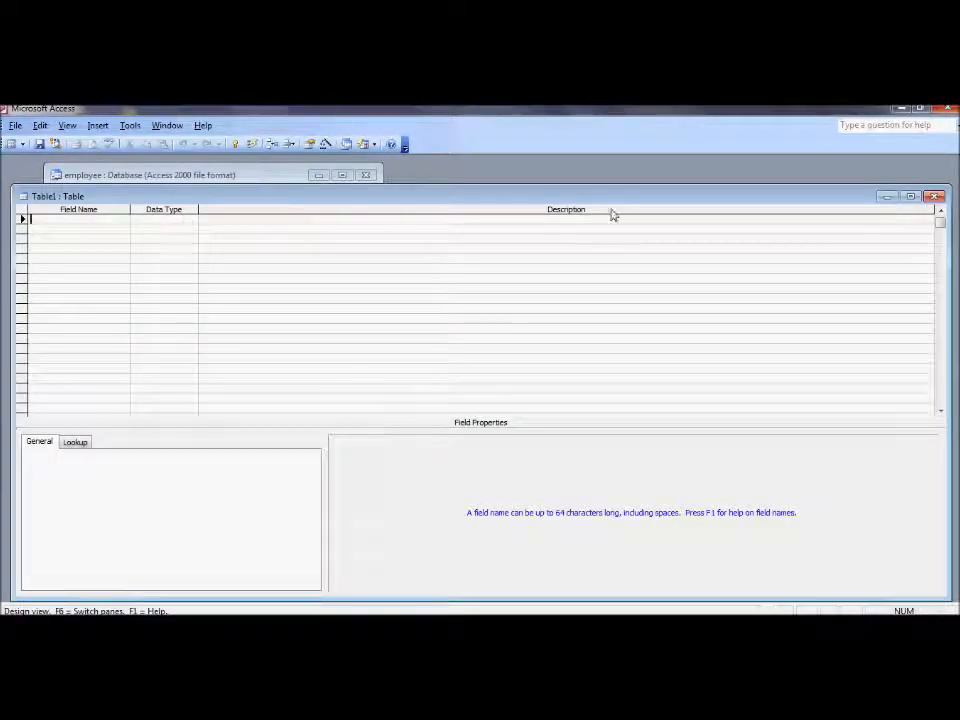
left_click_drag(804, 200, 816, 180)
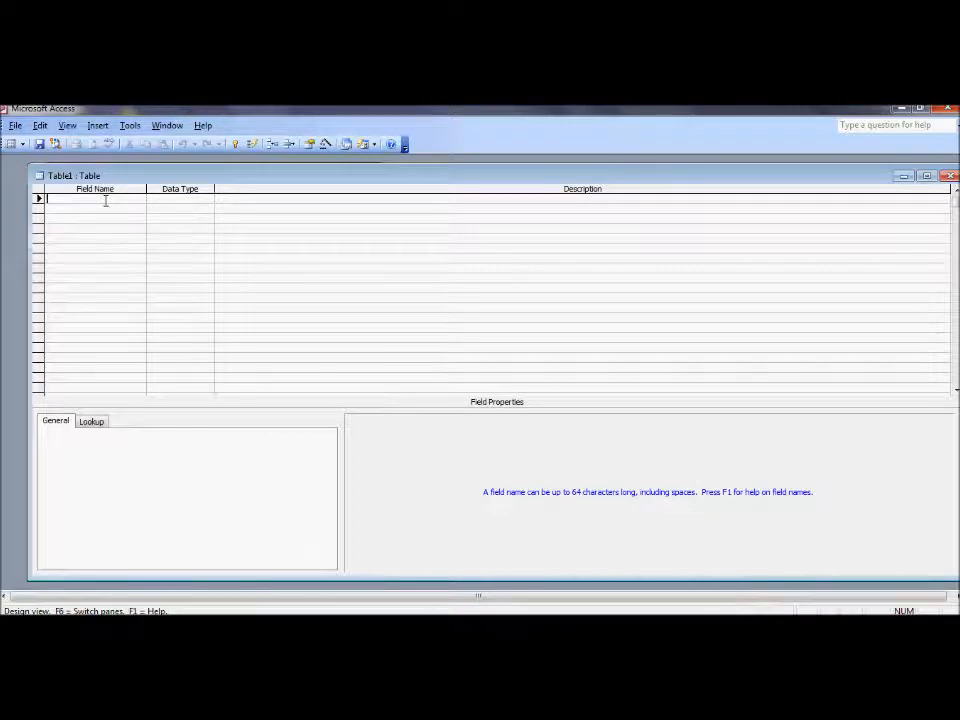
type("em")
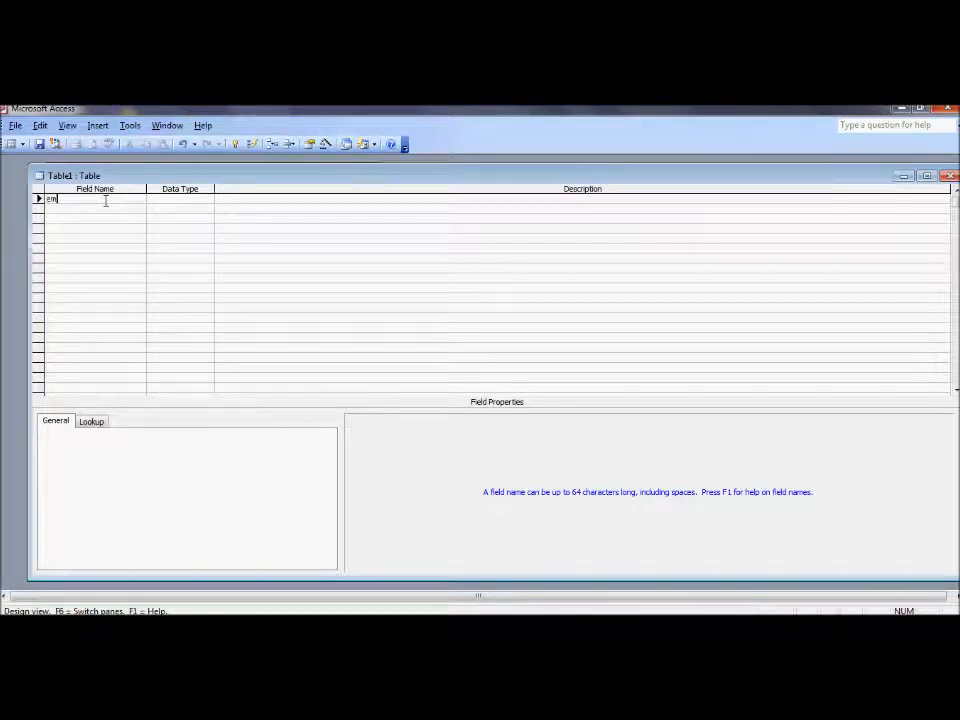
type("ployee_id")
left_click(208, 200)
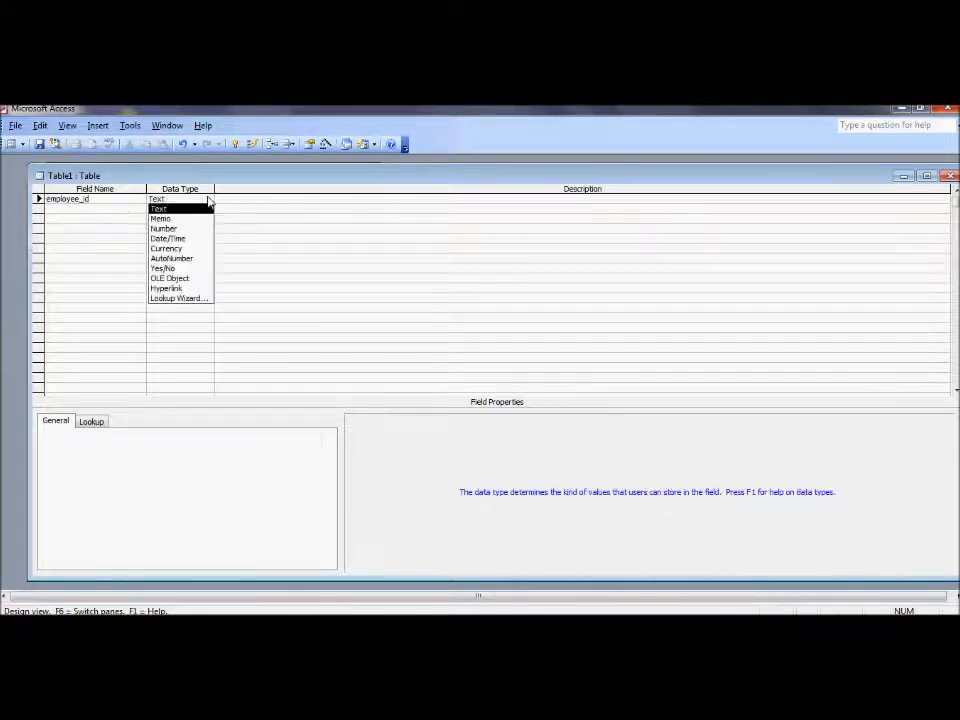
left_click(195, 258)
Make the employee_id field the table's primary key.
left_click(101, 207)
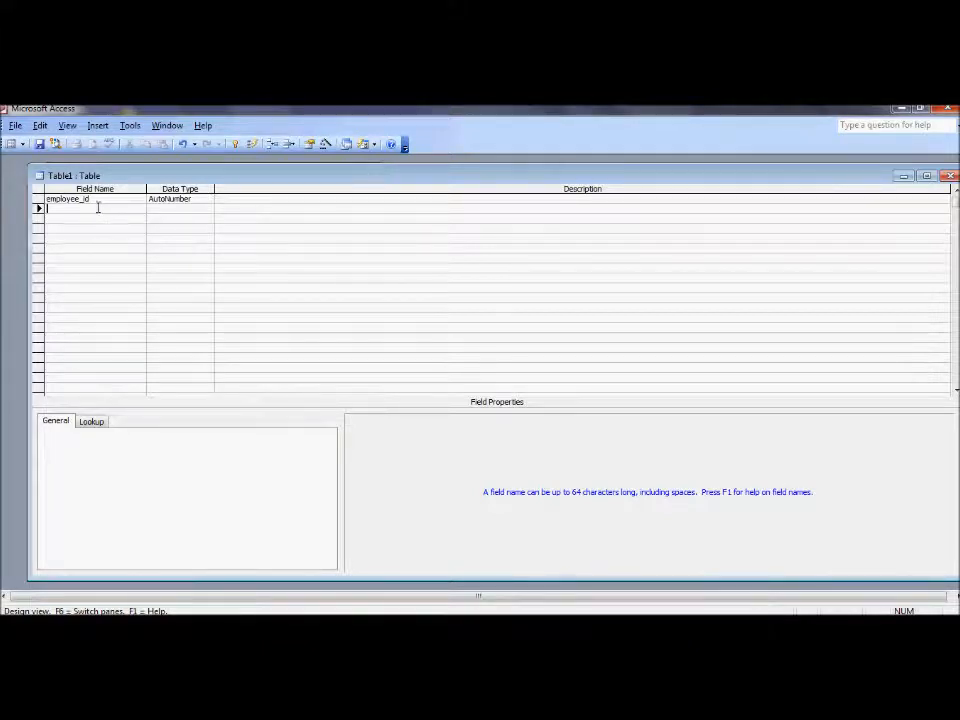
left_click(96, 199)
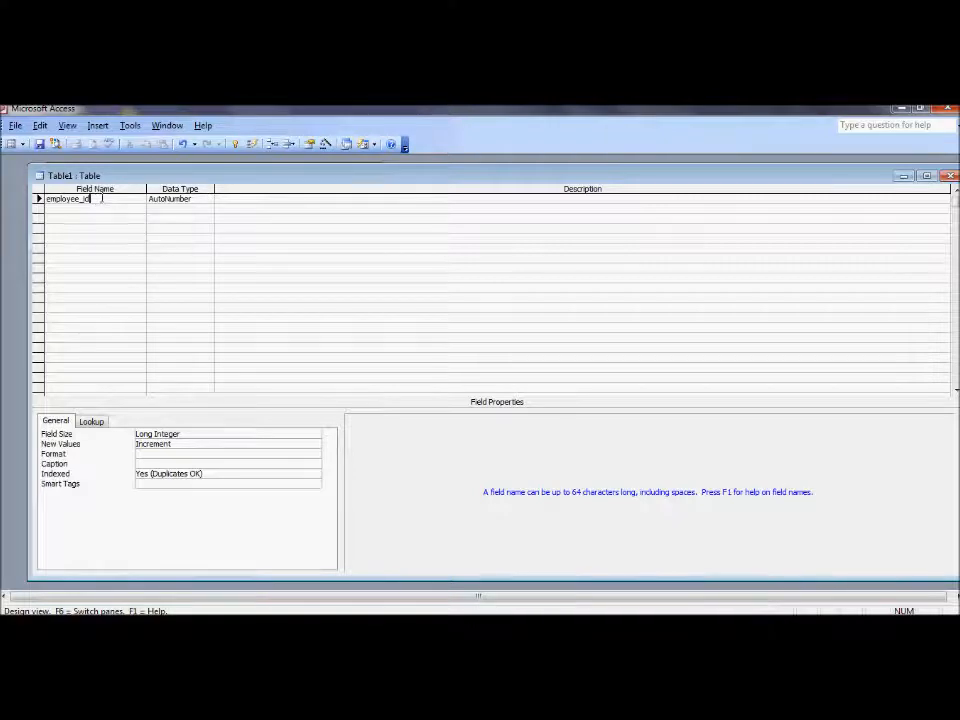
left_click(235, 145)
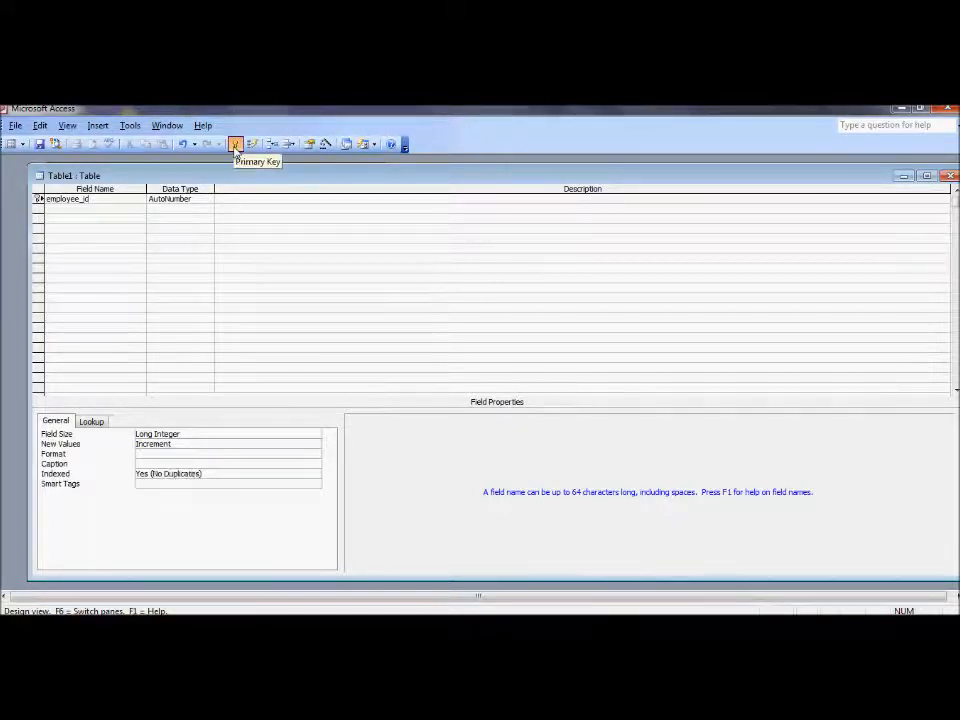
Add a Text field named emp_lname and set its field size to 20.
left_click(82, 207)
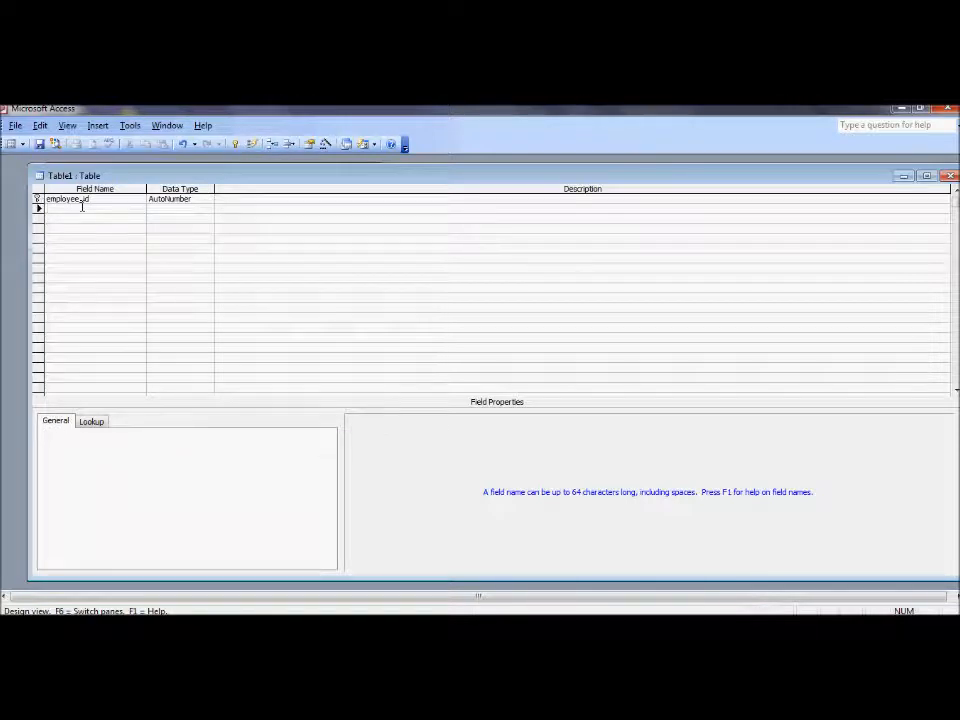
type("emp_lname")
key("Tab")
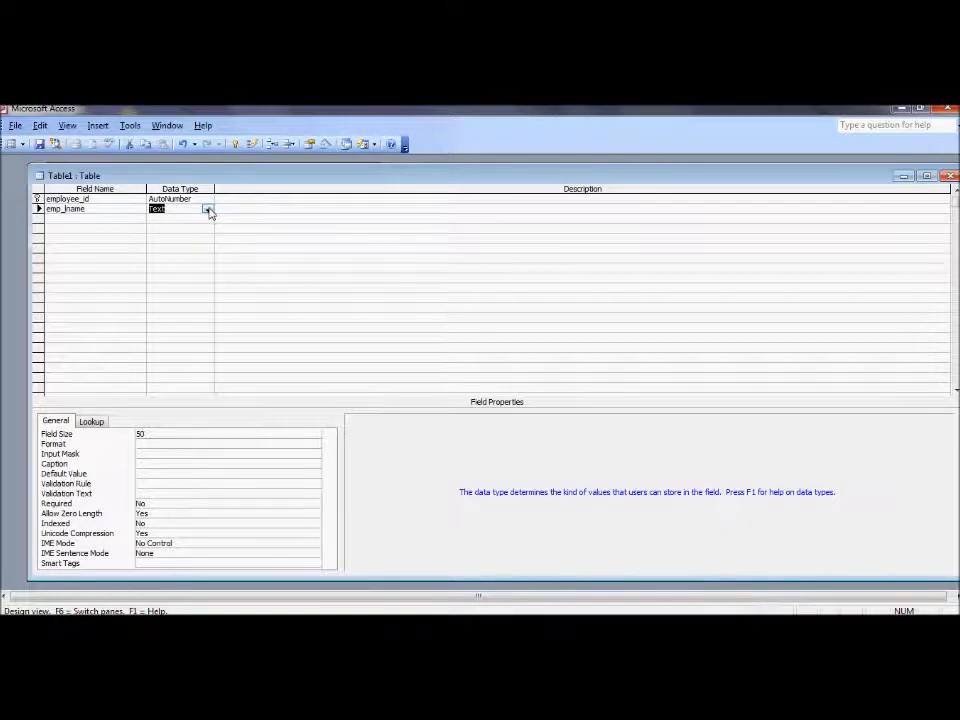
left_click(162, 439)
double_click(156, 433)
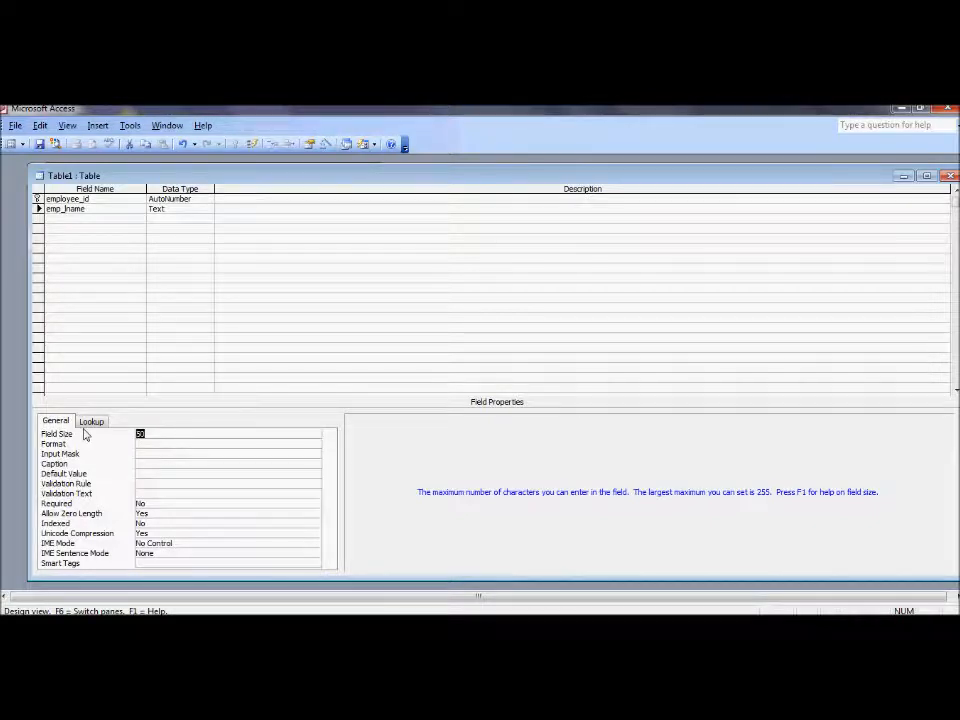
type("20")
Add a Text field named emp_fname and set its field size to 15.
left_click(97, 218)
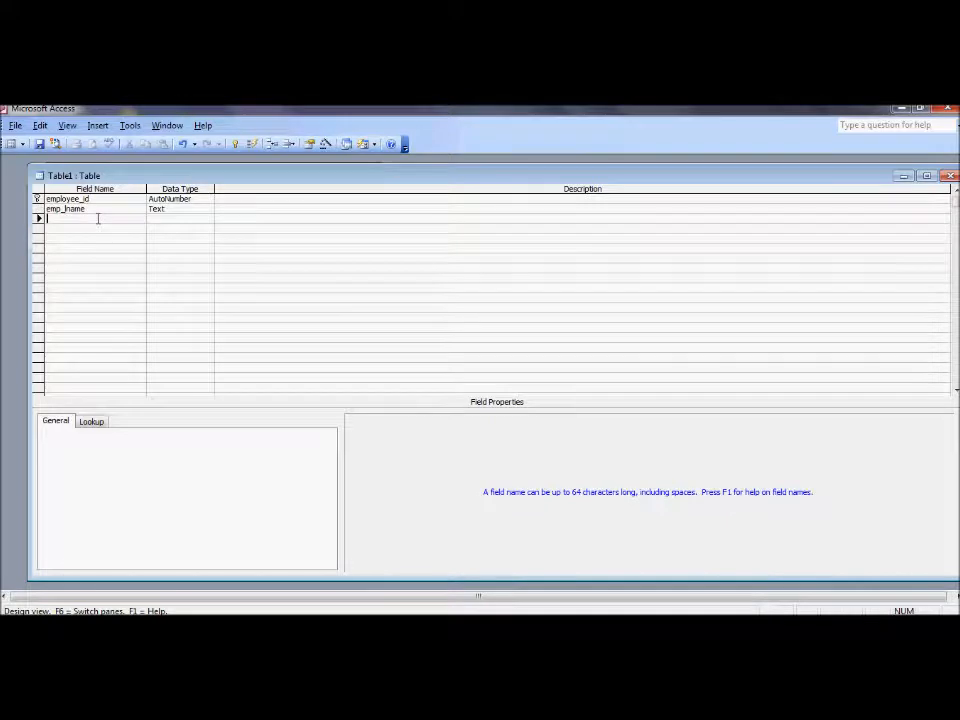
type("emp")
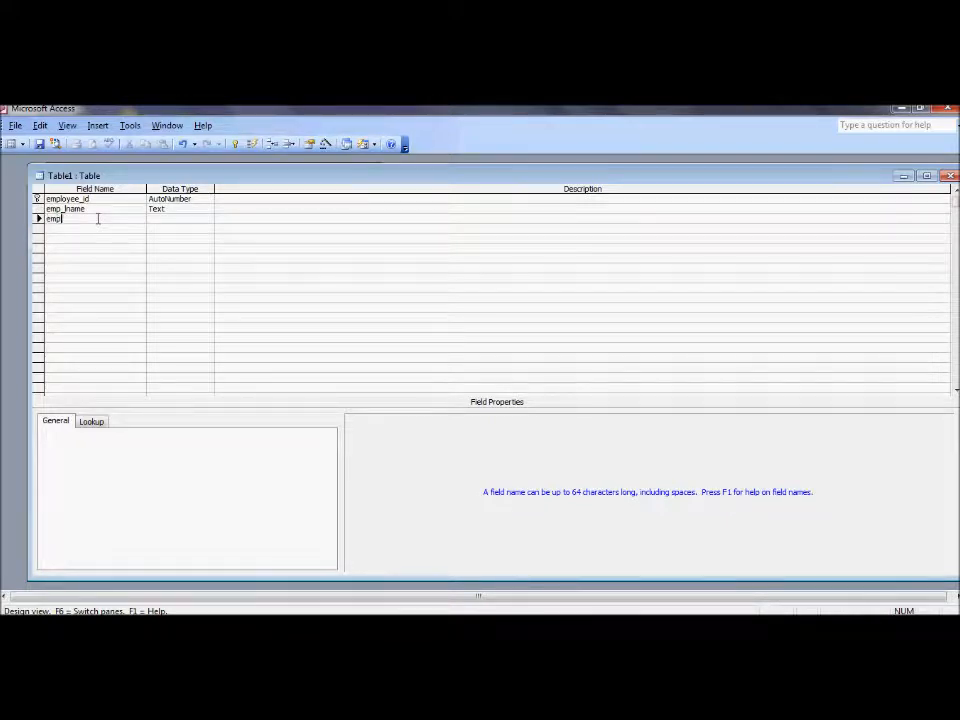
type("_fname")
left_click(196, 209)
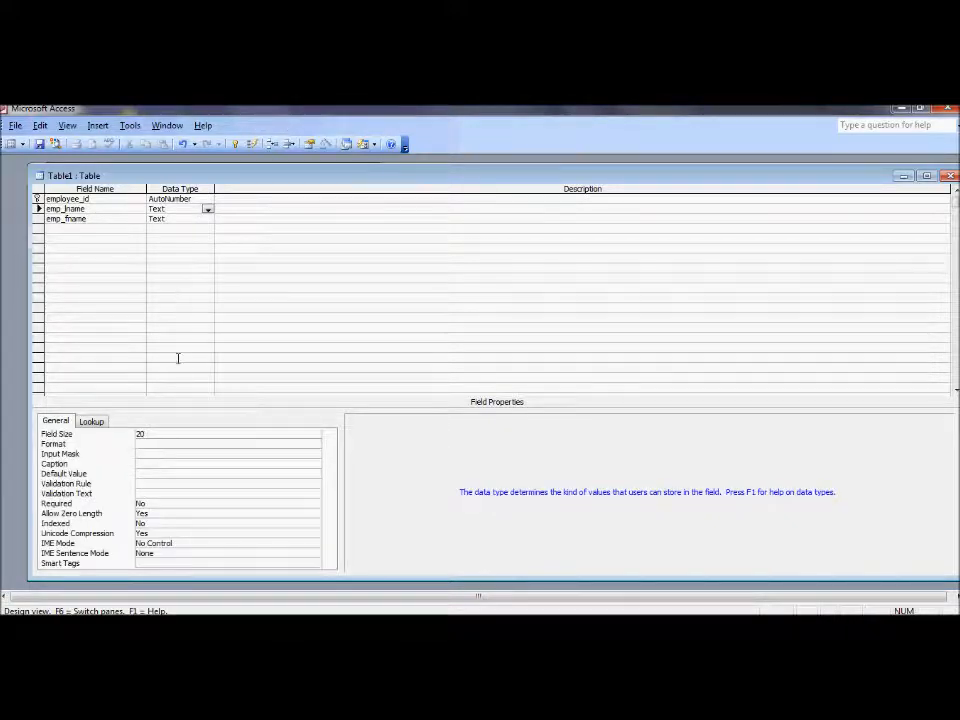
left_click(170, 218)
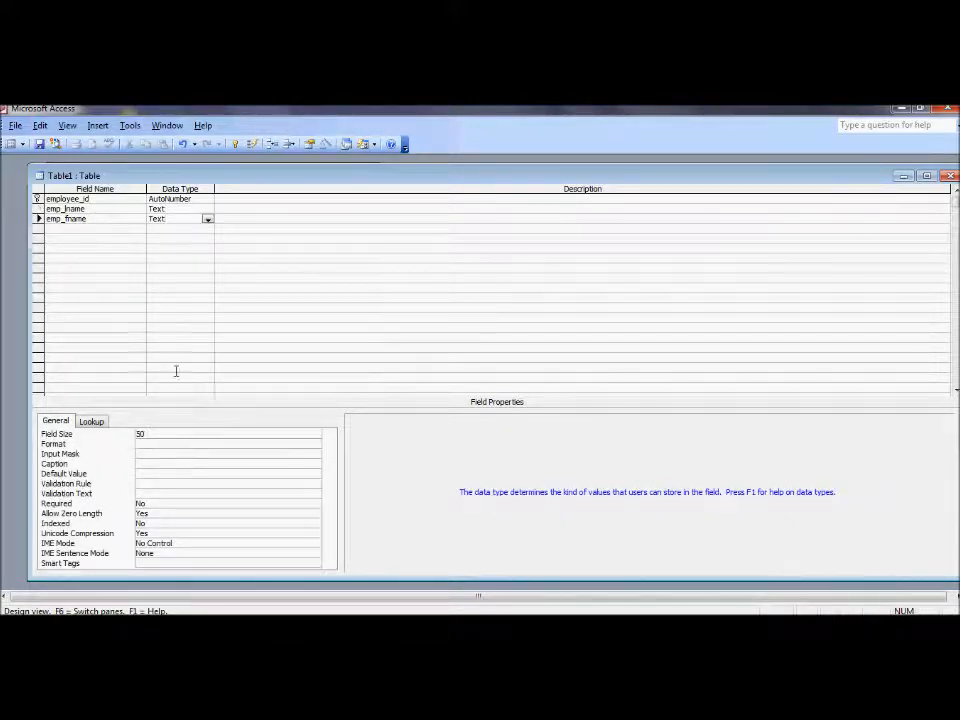
left_click(171, 434)
left_click(172, 442)
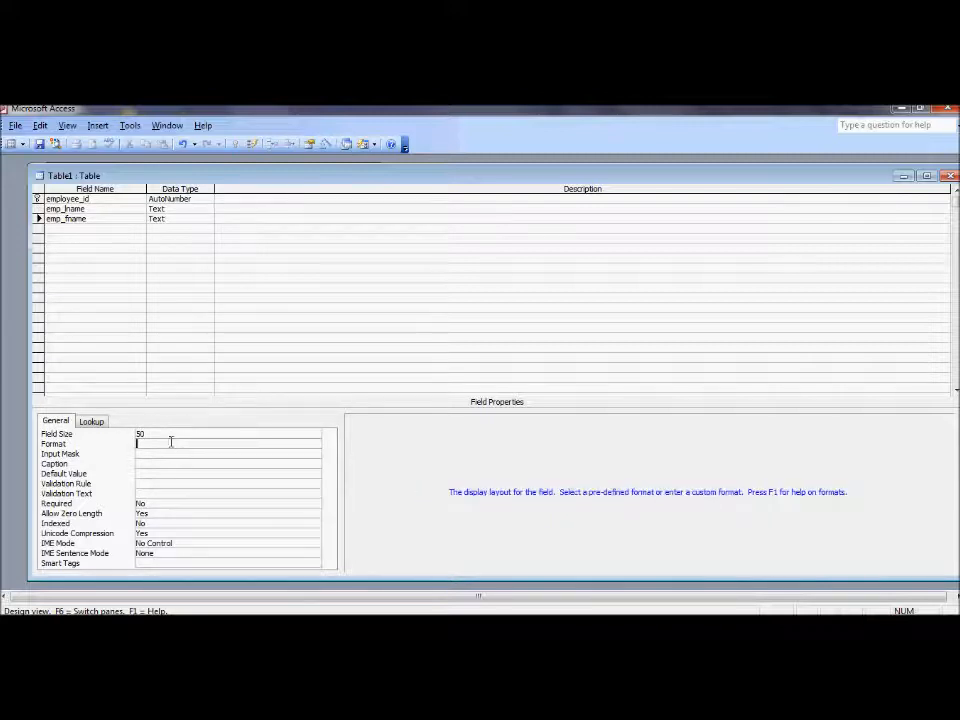
left_click(164, 433)
left_click(114, 436)
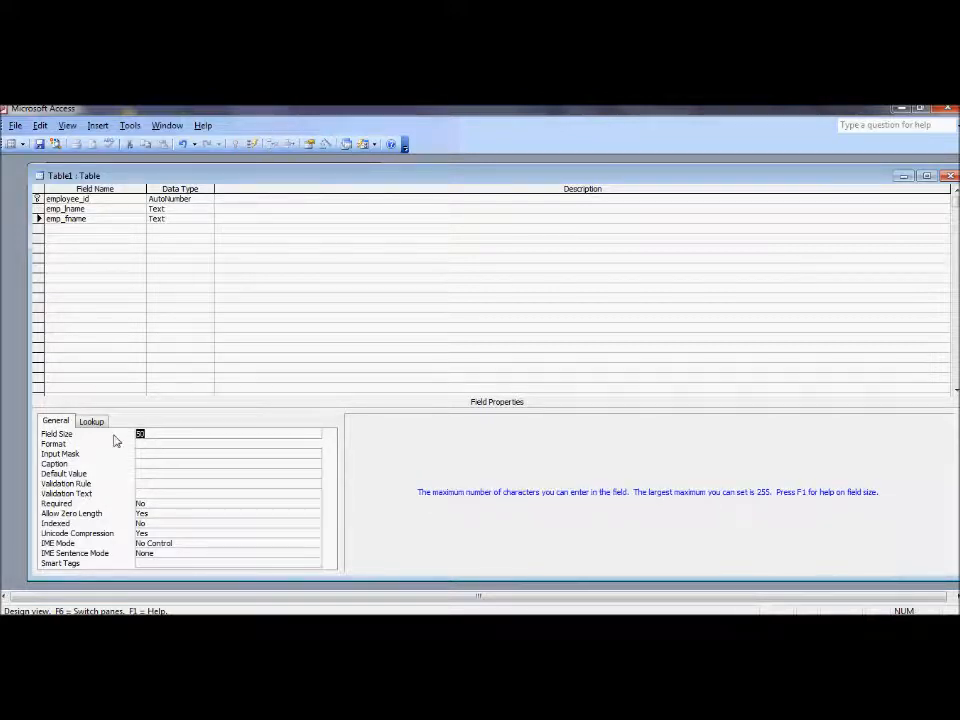
type("15")
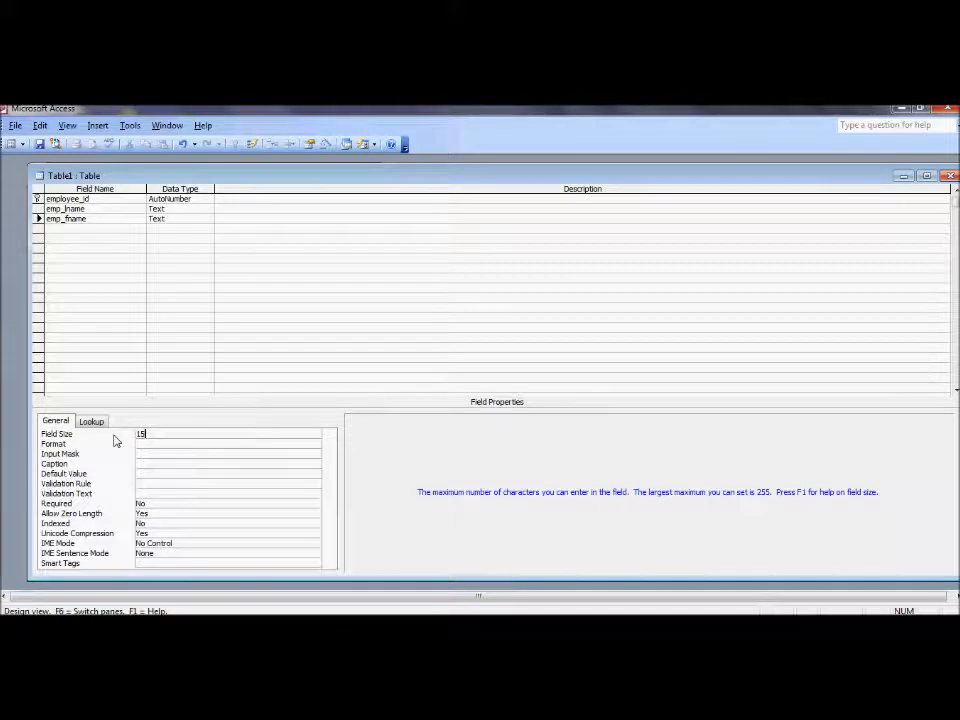
Close the table design and save the table as tbl_employee.
left_click(92, 227)
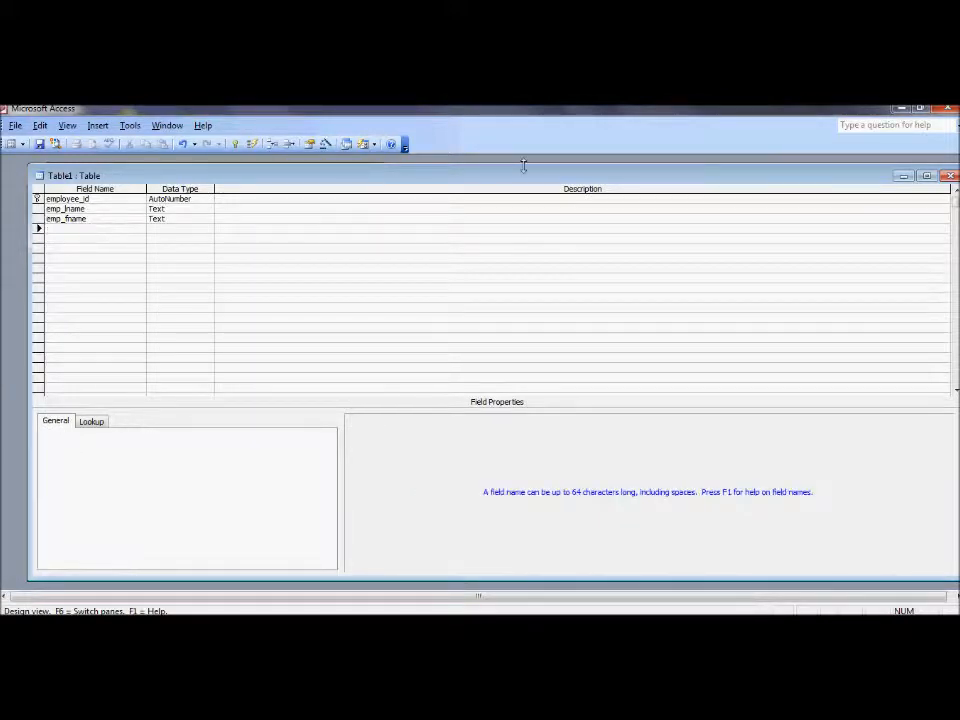
left_click_drag(857, 180, 834, 179)
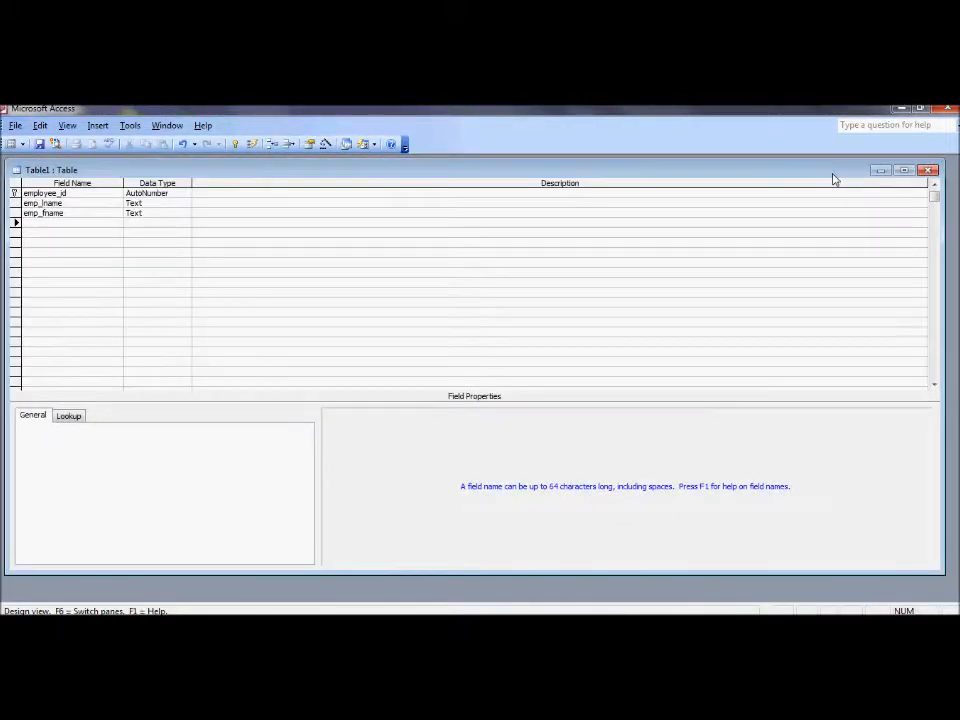
left_click(929, 172)
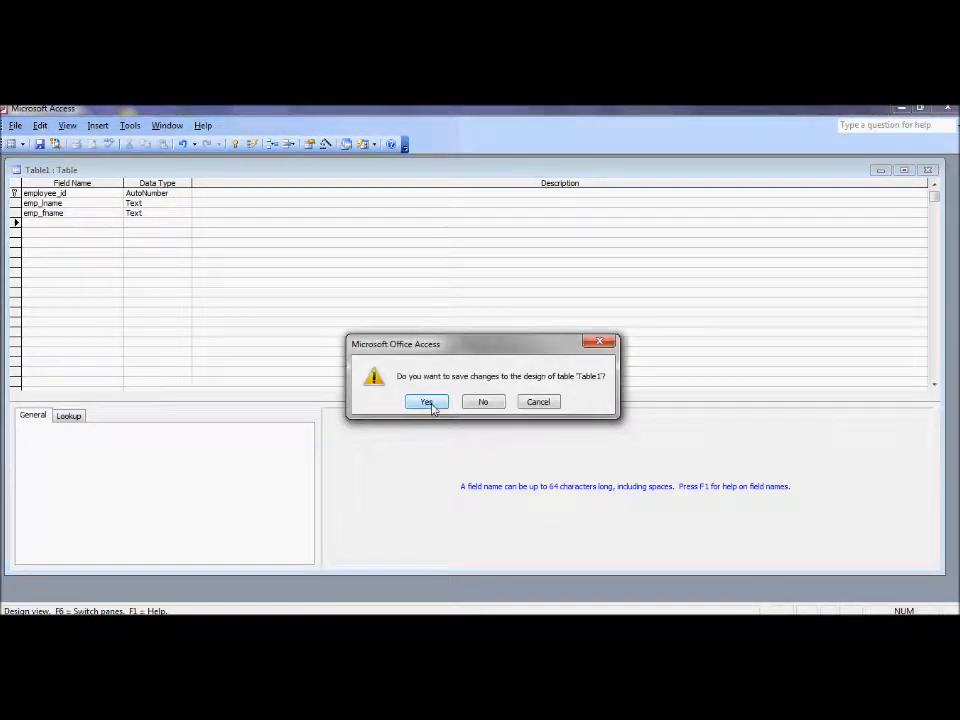
left_click(431, 405)
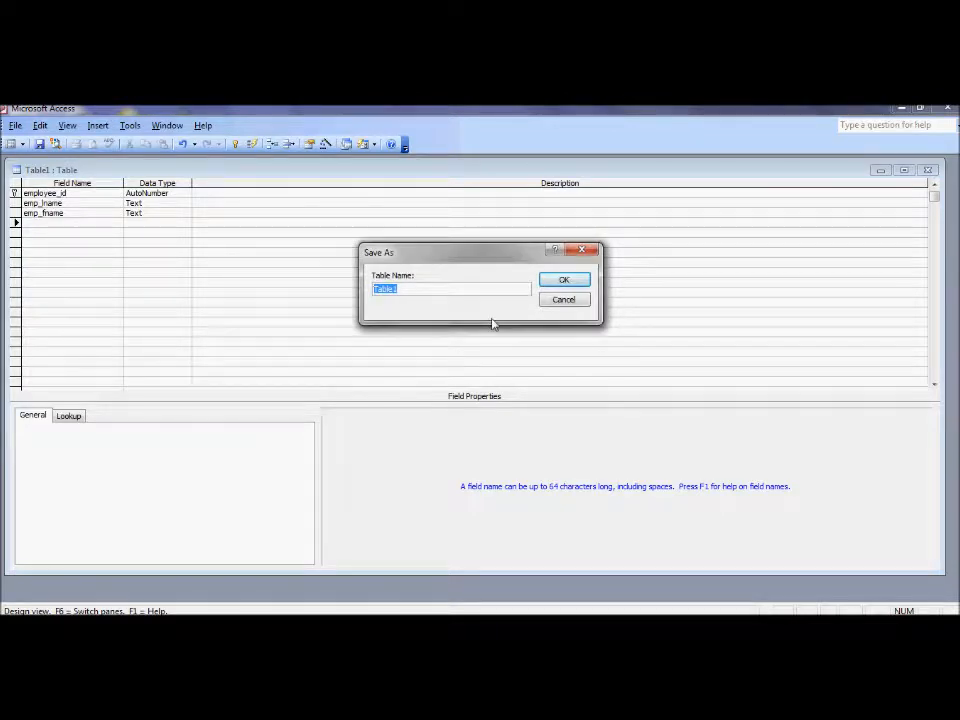
type("tbl_")
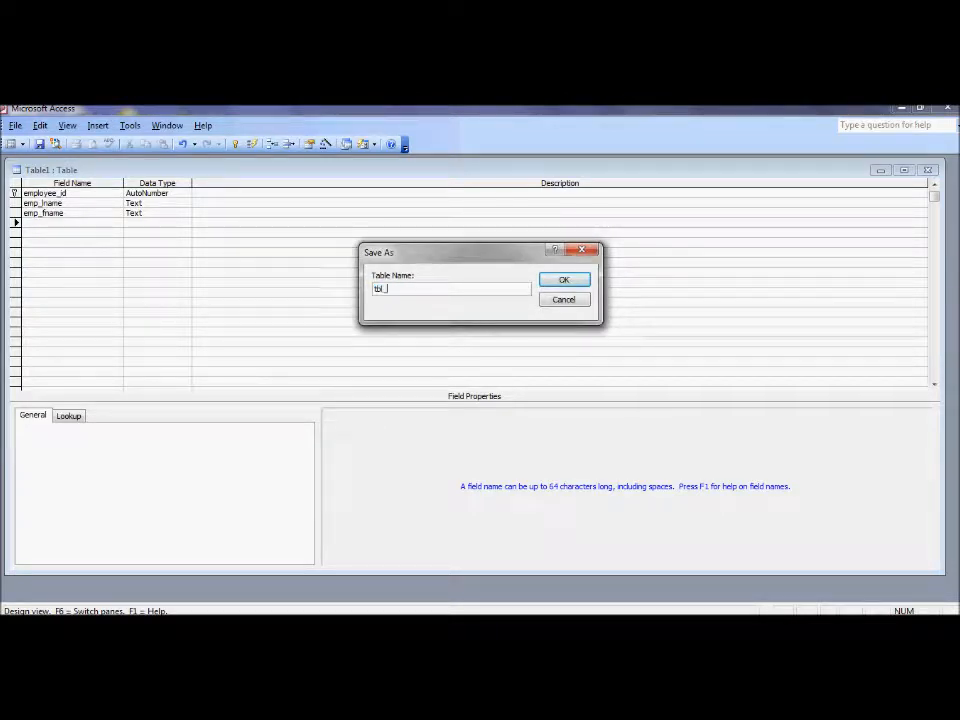
type("employees")
key("BackSpace")
key("BackSpace")
key("Return")
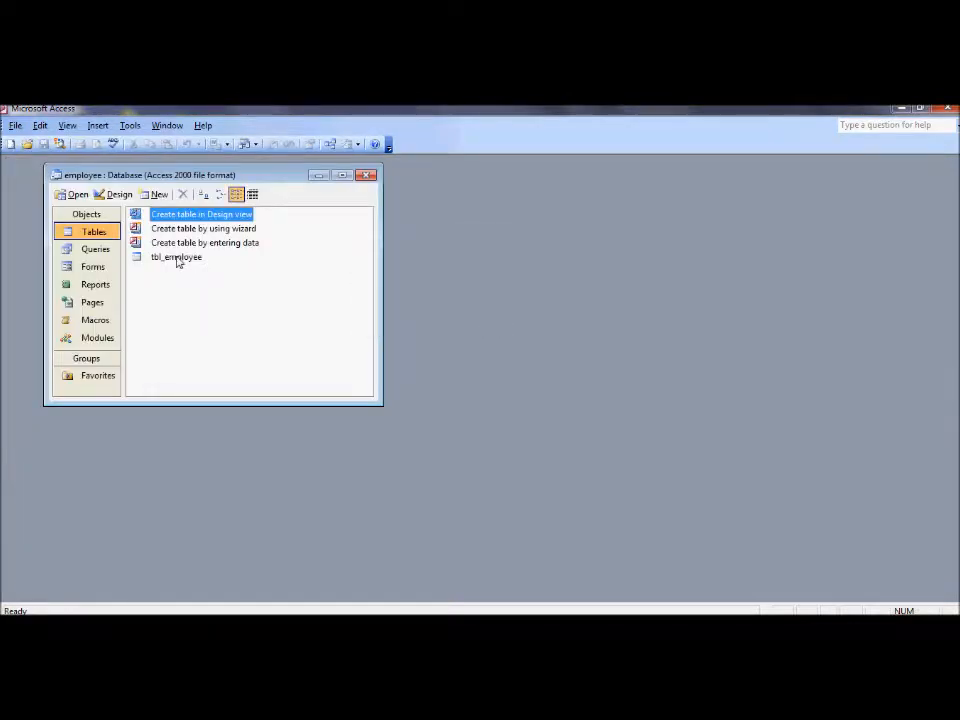
Open tbl_employee and enter the first employee's last name and first name as a record.
double_click(176, 258)
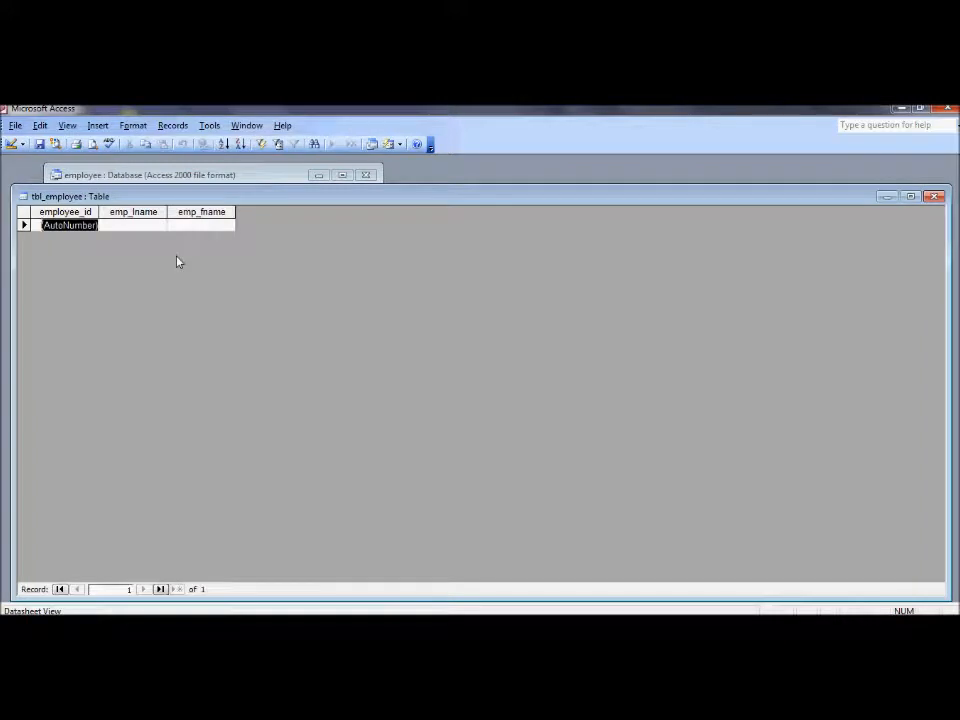
left_click(143, 225)
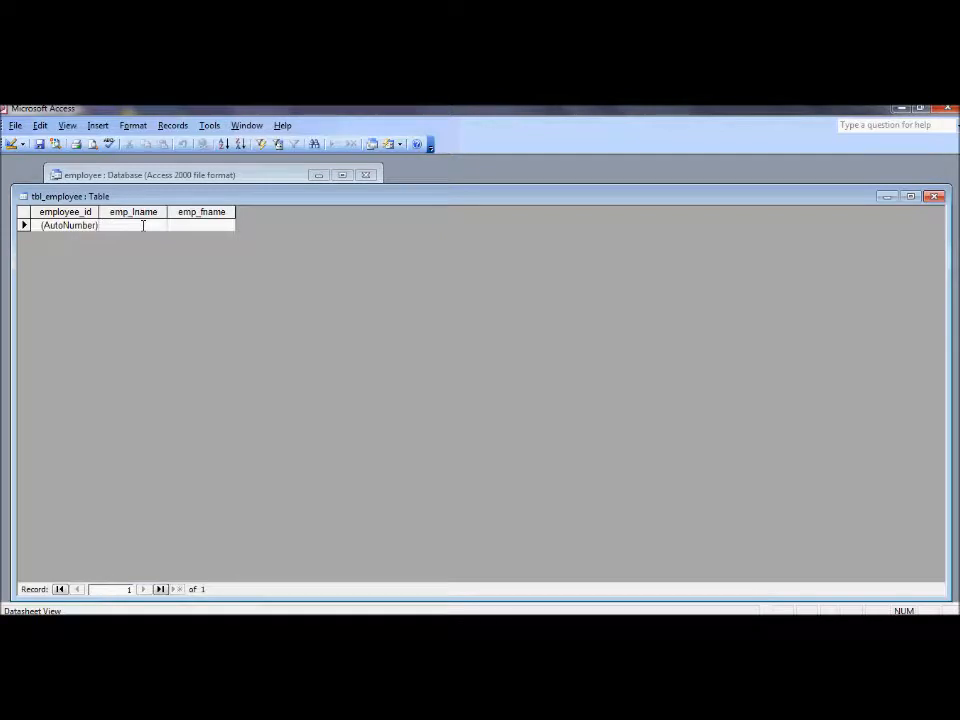
type("l")
type("th")
key("Tab")
type("Bill")
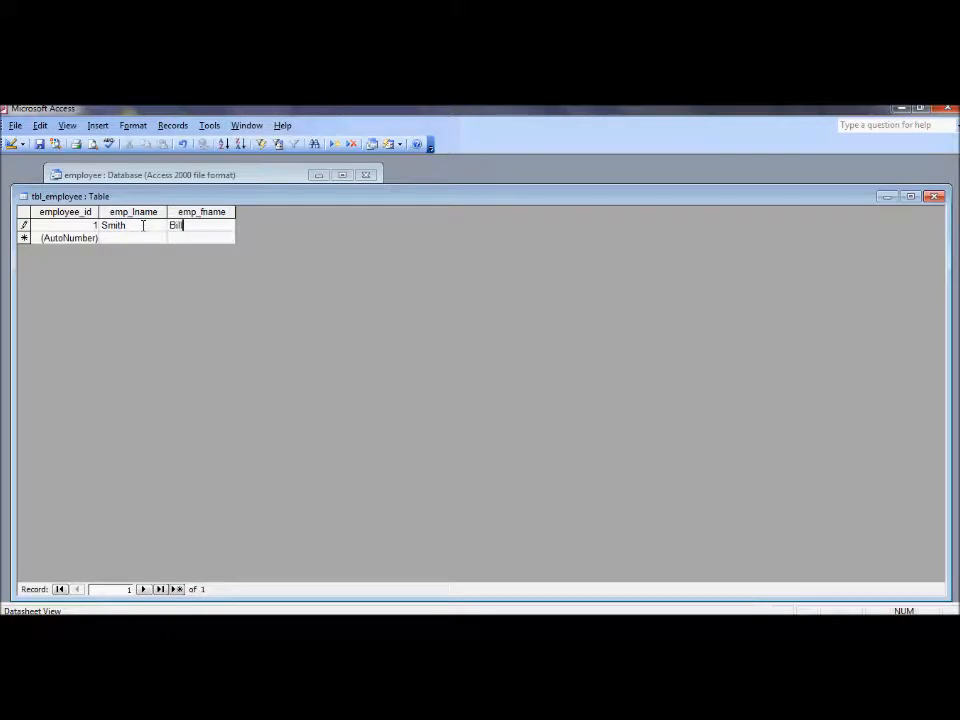
key("Tab")
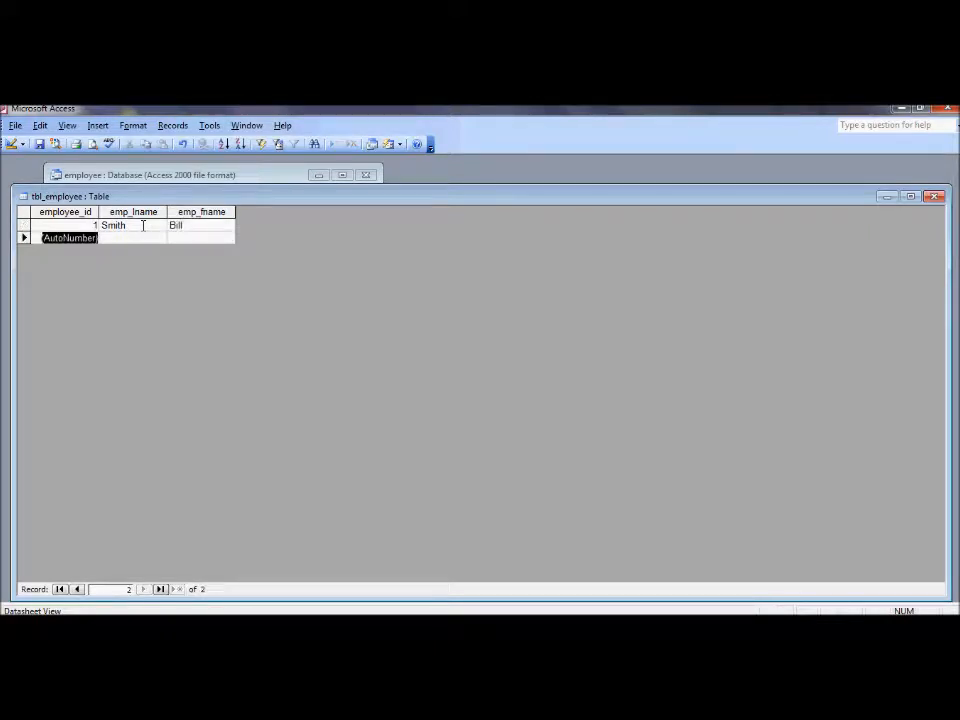
Add a second record with the next employee's last name and first name.
key("Tab")
type("T")
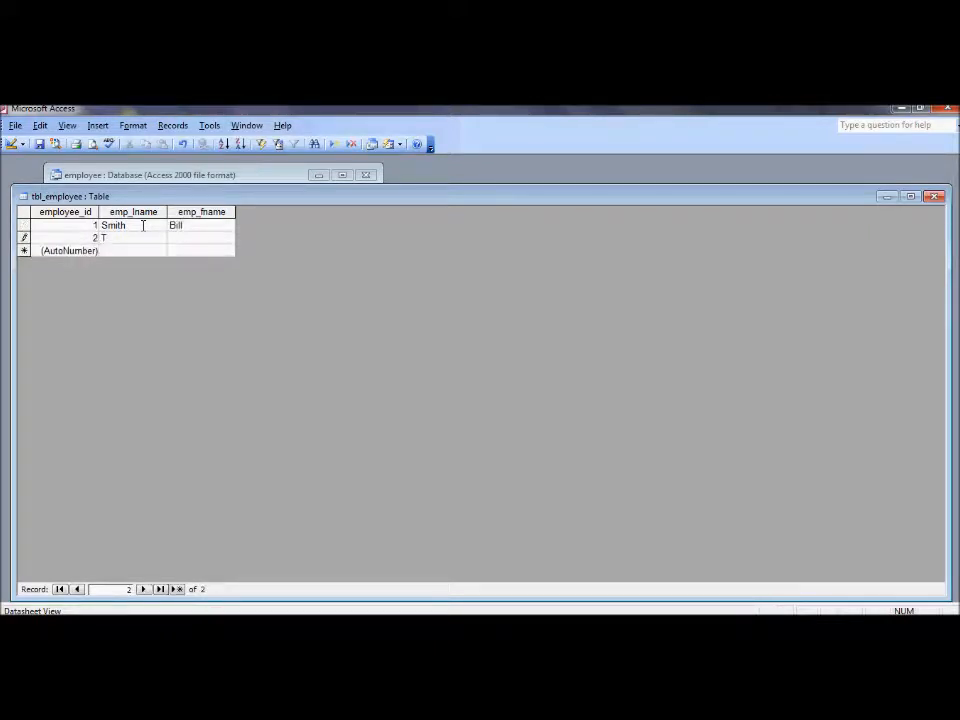
type("urner")
key("Tab")
type("Rita")
key("Tab")
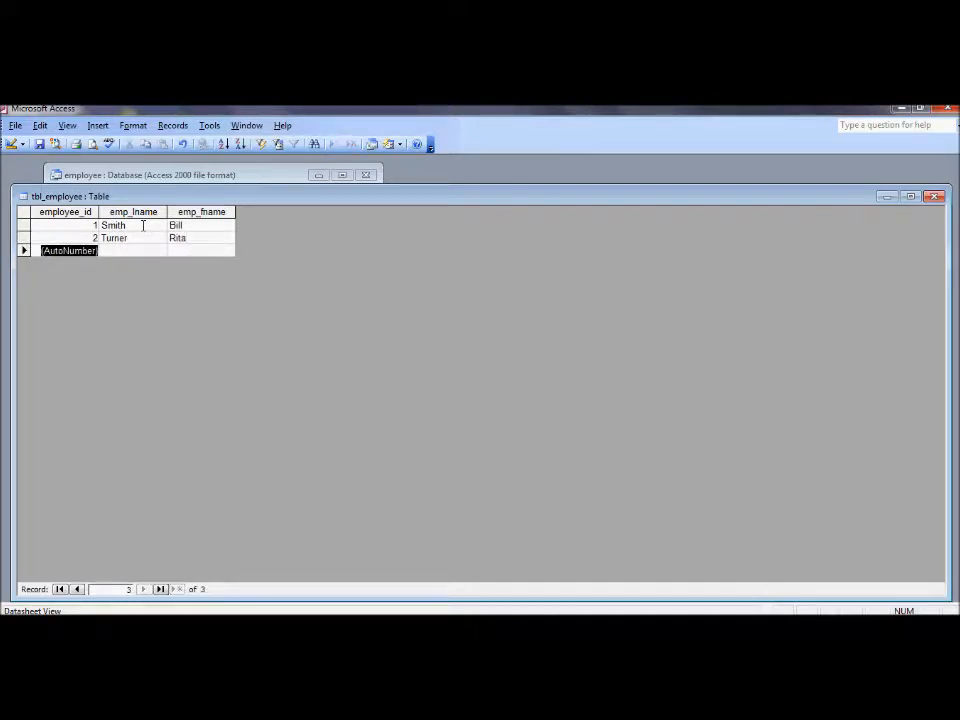
Fill in a third record with another employee's last name and first name.
key("Tab")
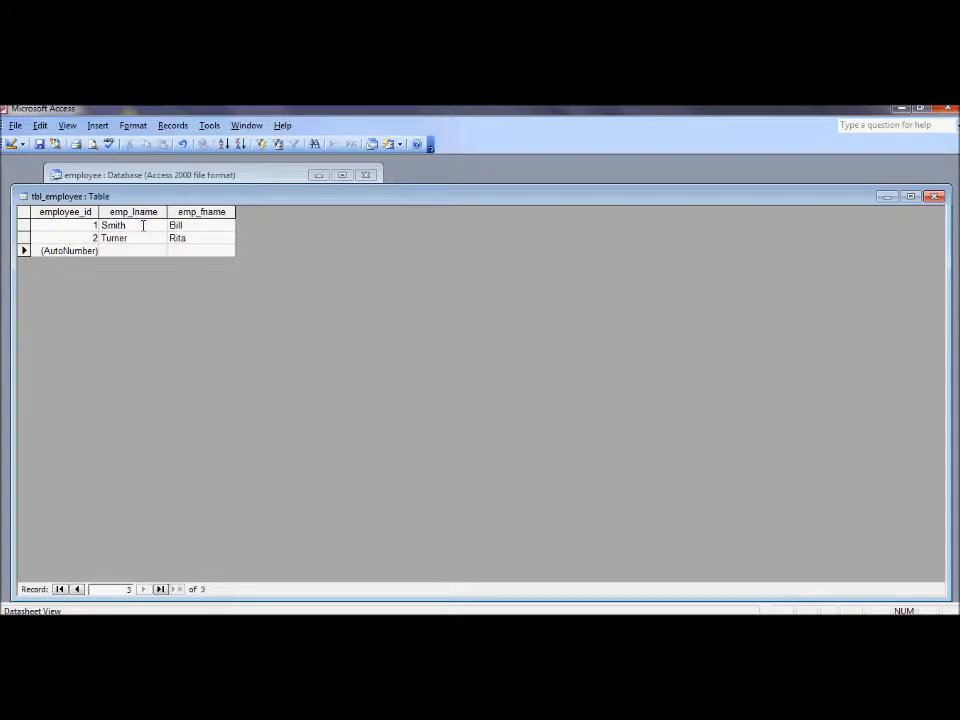
type("Jones")
key("Tab")
type("Todd")
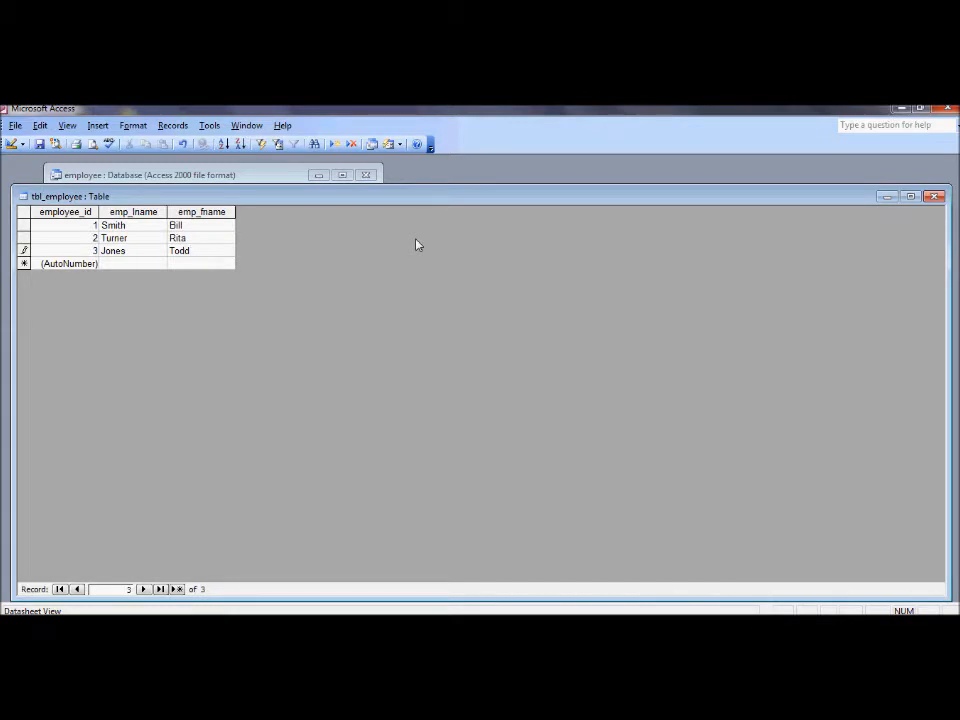
Close and reopen tbl_employee to check that the entered records are stored.
left_click(935, 198)
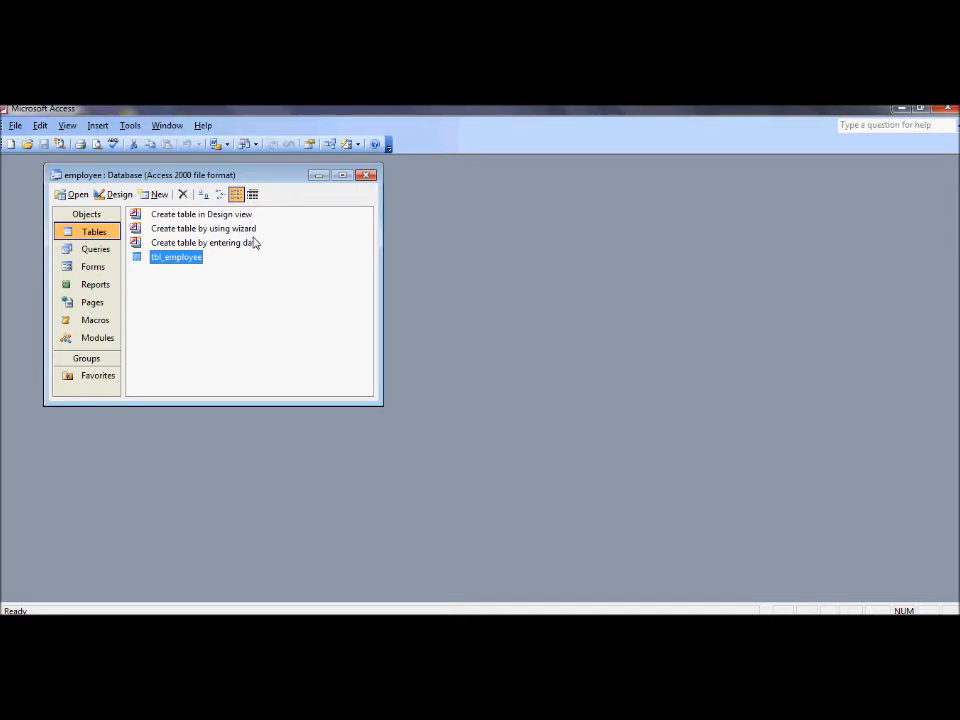
double_click(188, 262)
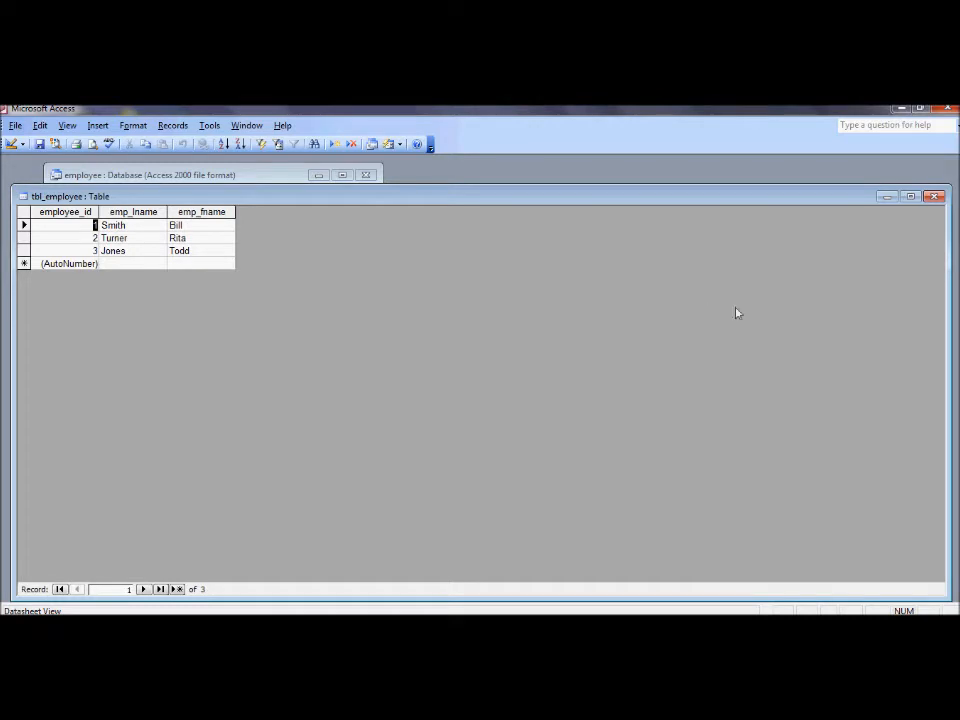
left_click(934, 196)
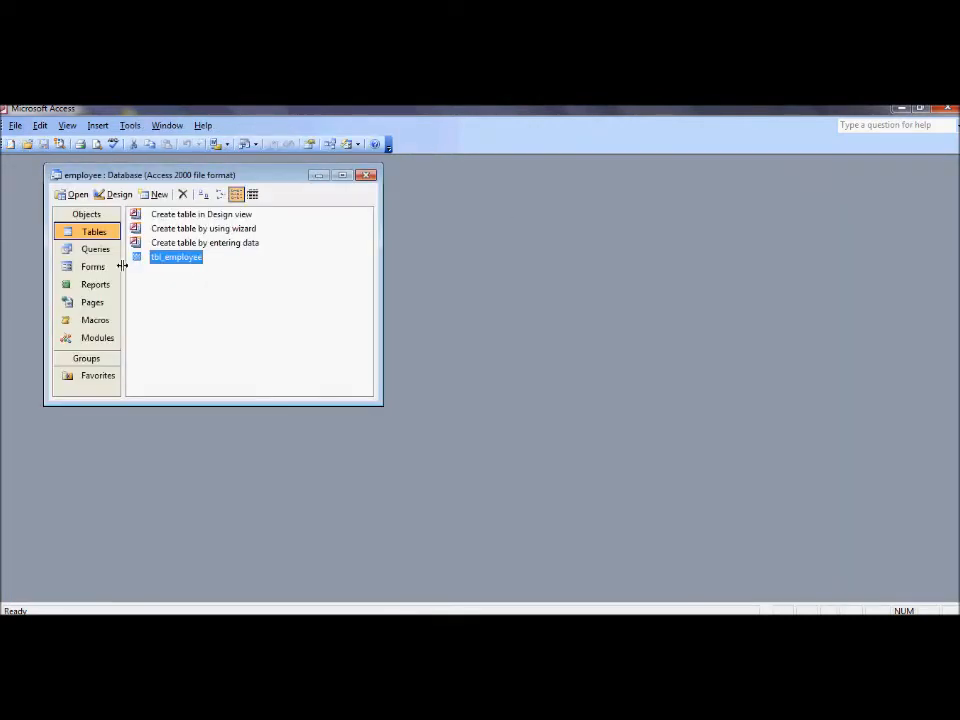